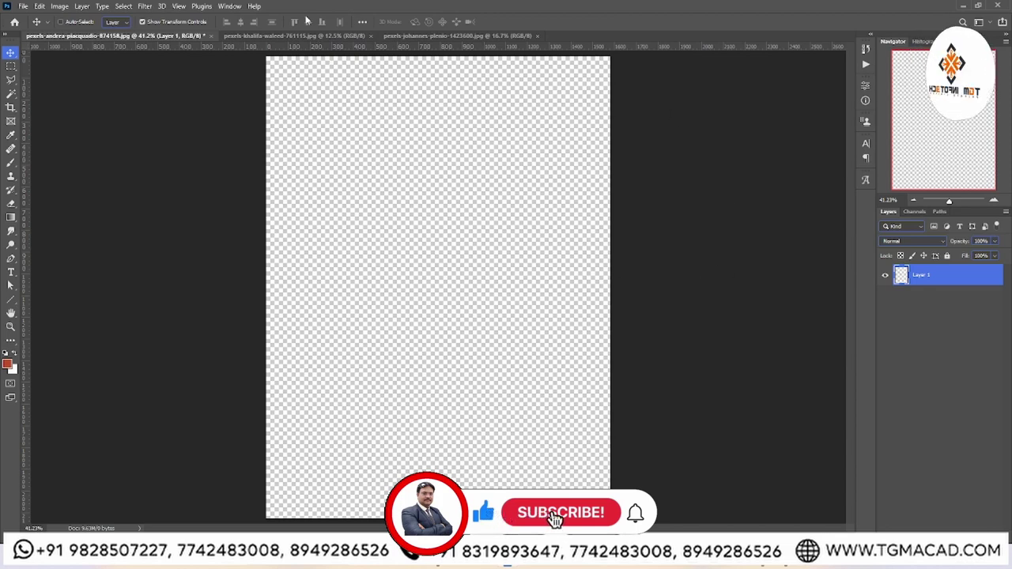
Unlock the man photo's Background layer and drag it into the blank canvas
left_click(304, 36)
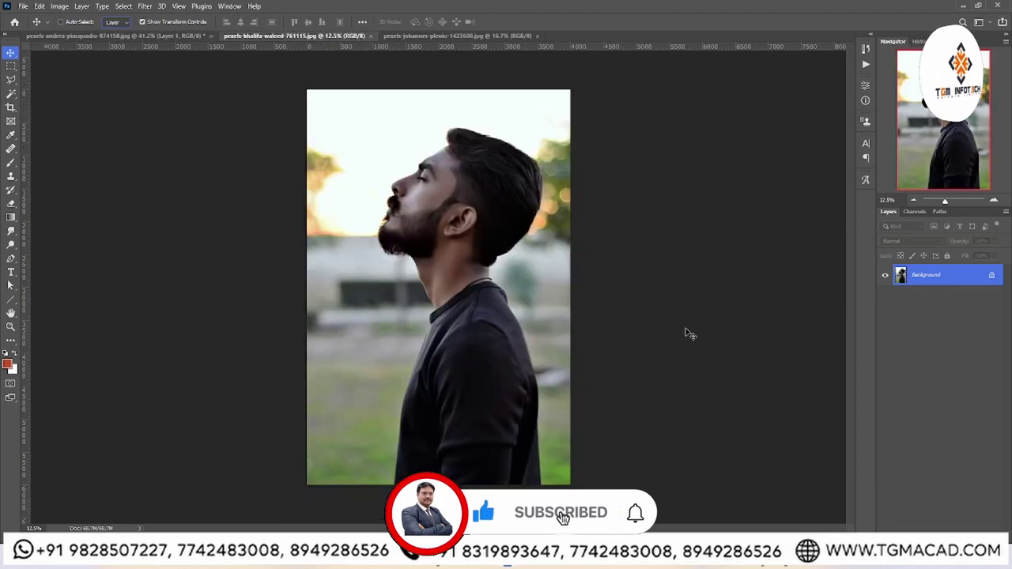
left_click(457, 36)
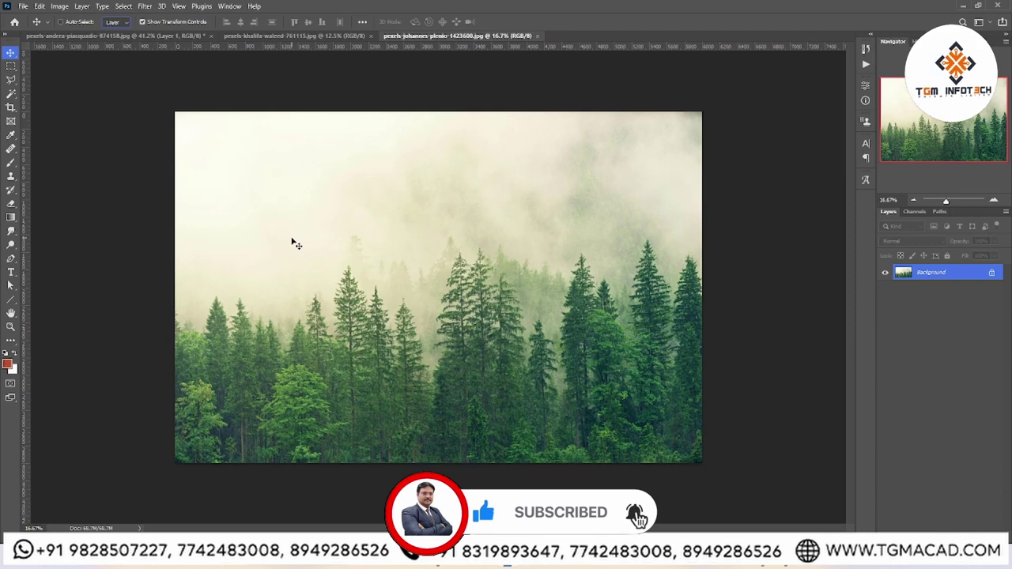
left_click(319, 36)
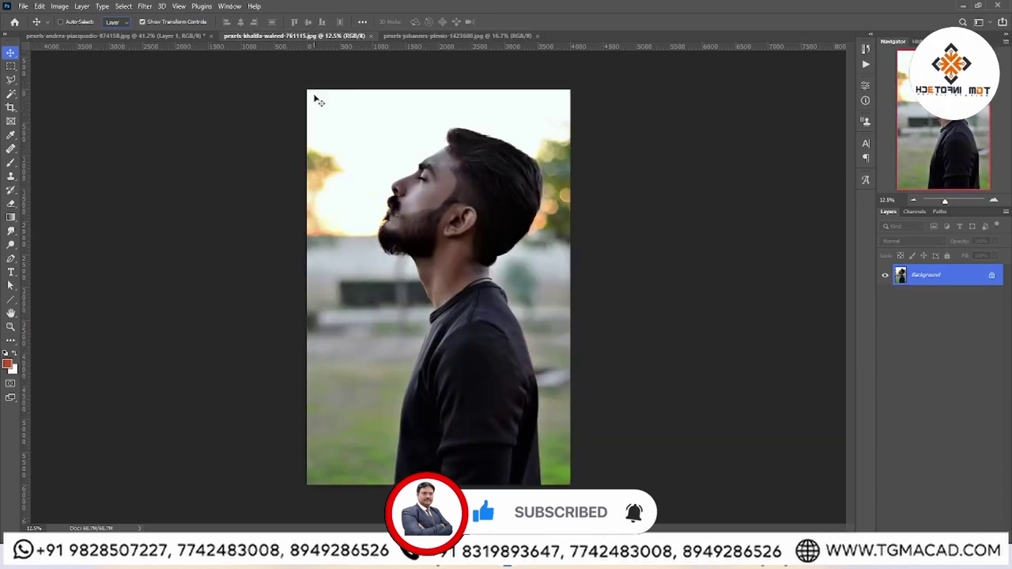
left_click(991, 271)
key("ctrl+t")
key("Return")
mouse_move(403, 224)
left_mouse_down()
mouse_move(156, 30)
mouse_move(402, 169)
left_mouse_up()
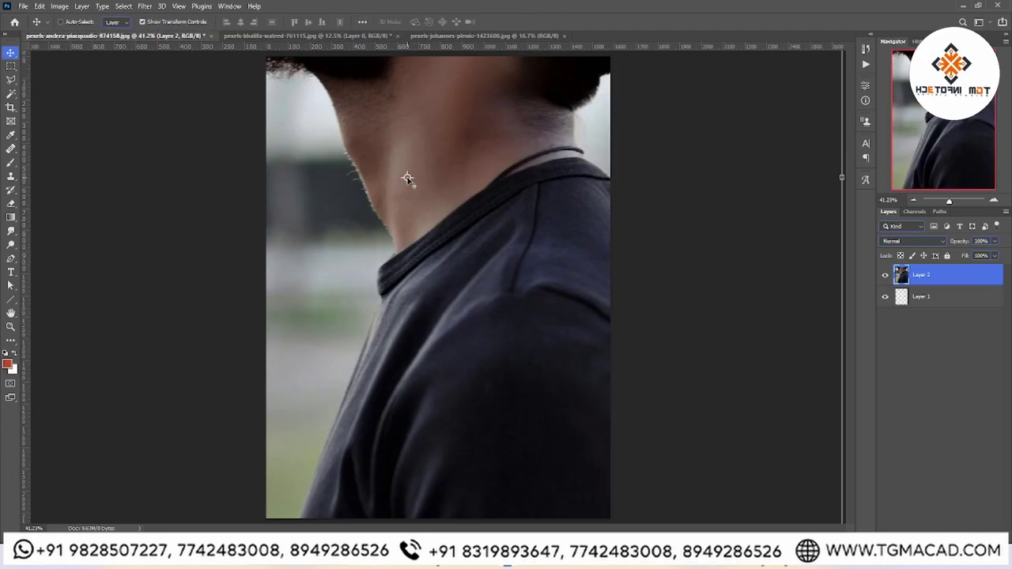
Scale the man's photo to about 76% and position it so his profile fills the frame
scroll(417, 210, "down", 5)
left_click_drag(508, 226, 515, 339)
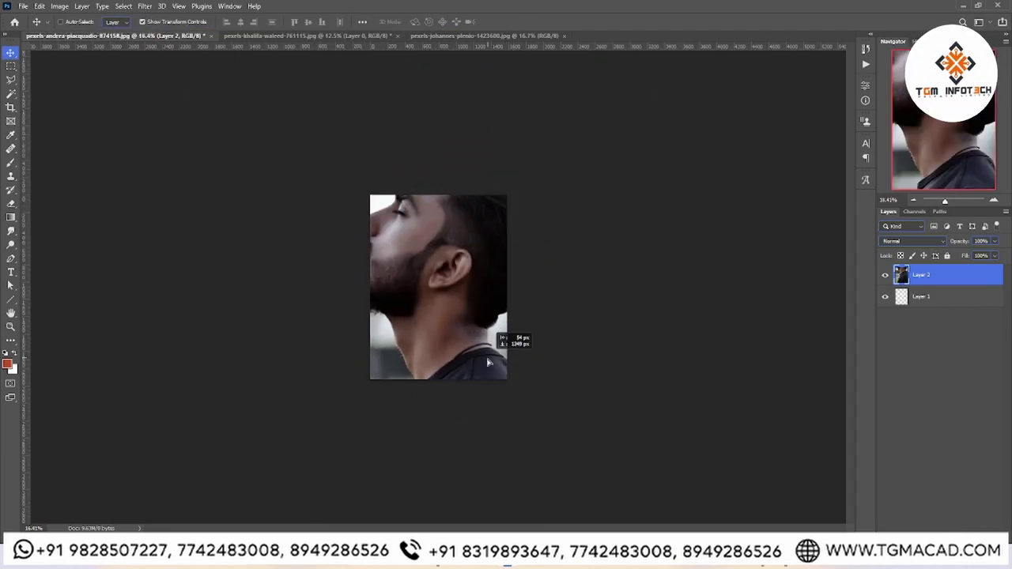
scroll(530, 276, "down", 2)
left_click_drag(572, 142, 552, 186)
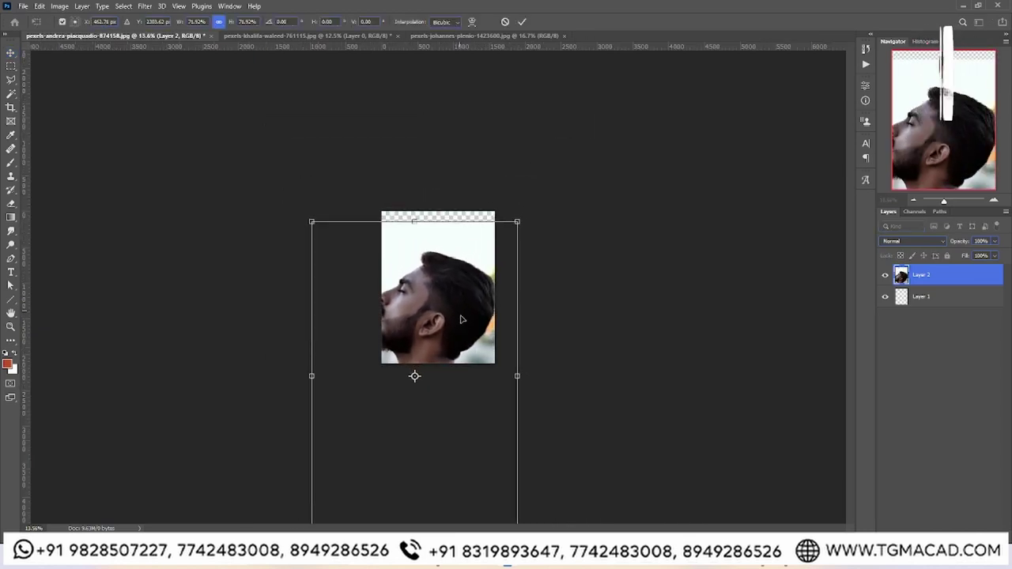
left_click_drag(552, 168, 534, 196)
scroll(522, 353, "up", 2)
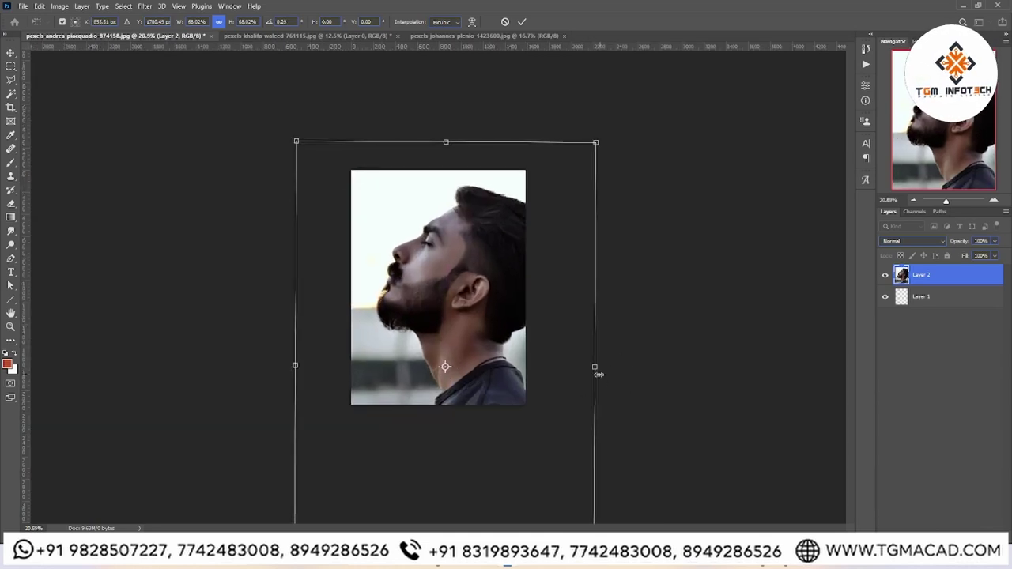
mouse_move(595, 369)
left_mouse_down()
mouse_move(607, 369)
mouse_move(549, 384)
left_mouse_up()
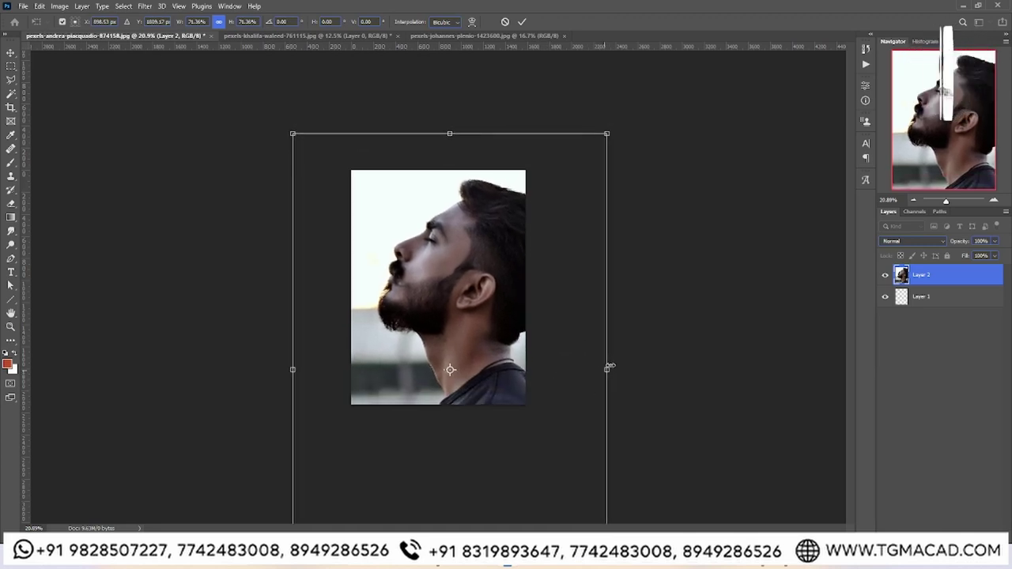
mouse_move(608, 374)
left_mouse_down()
mouse_move(625, 369)
mouse_move(567, 391)
mouse_move(625, 380)
mouse_move(582, 406)
mouse_move(609, 396)
left_mouse_up()
key("Return")
scroll(437, 288, "up", 1)
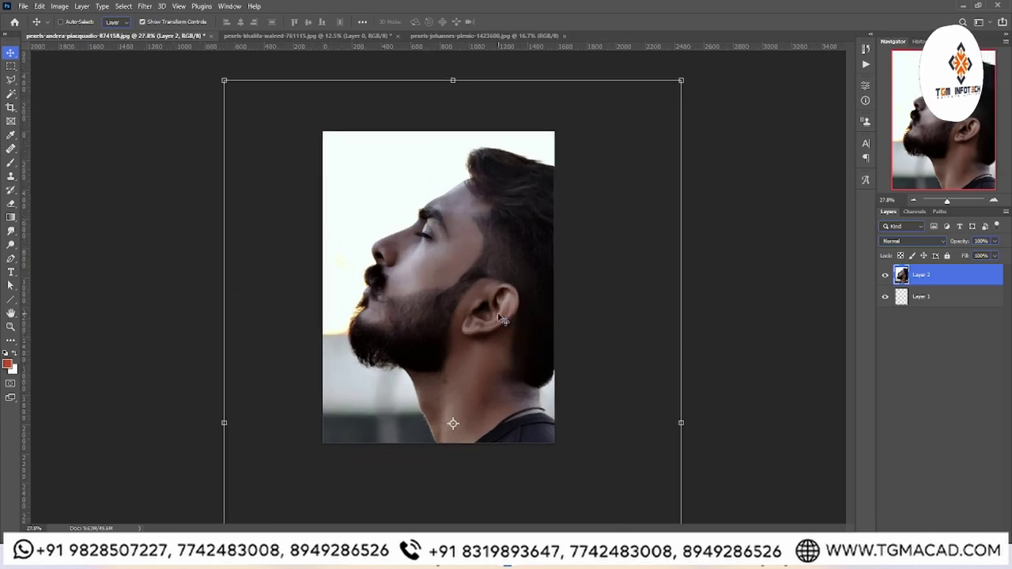
scroll(437, 289, "up", 1)
scroll(437, 288, "up", 1)
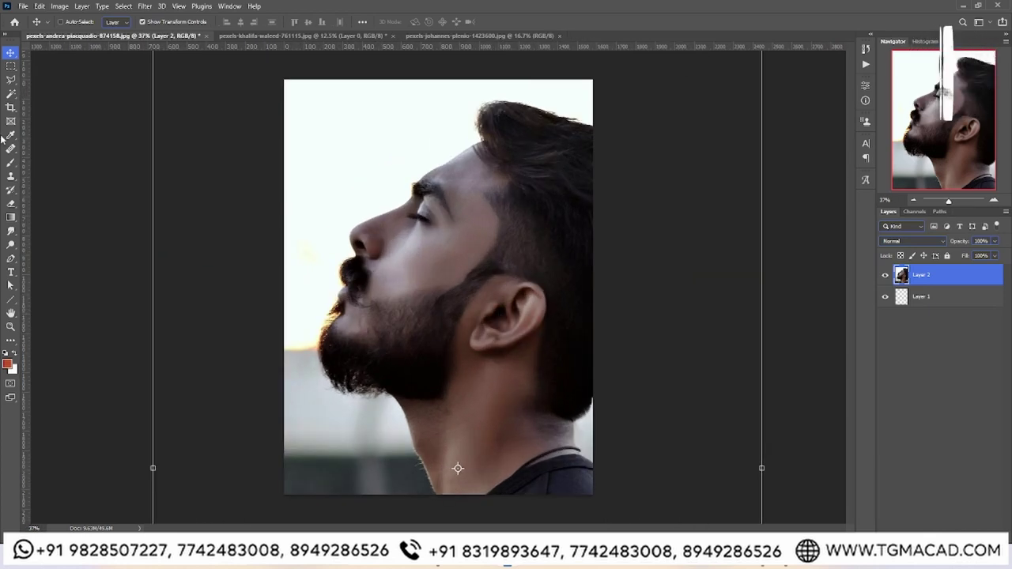
Select the man as the subject and mask out his original background
left_click(10, 95)
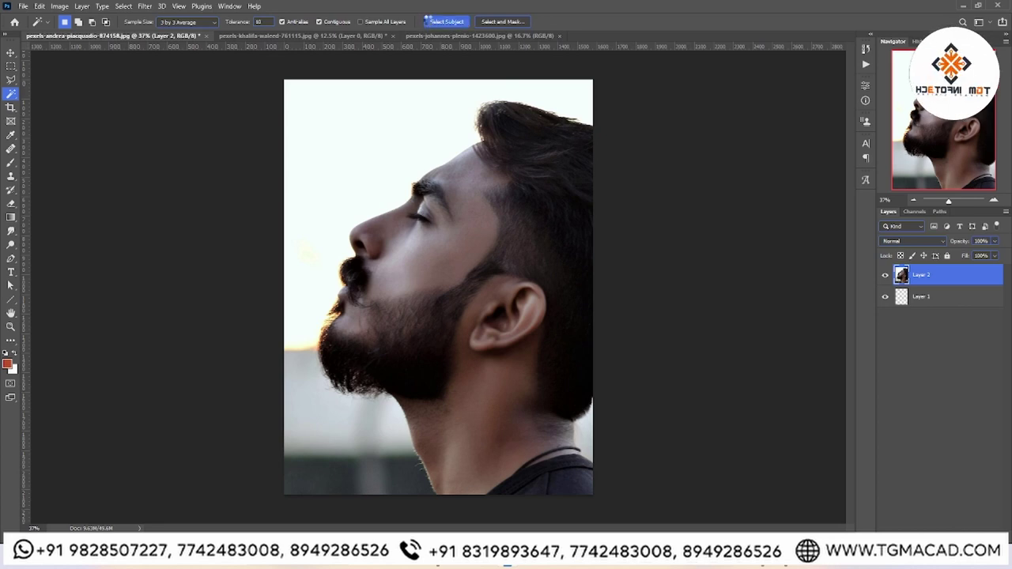
left_click(431, 22)
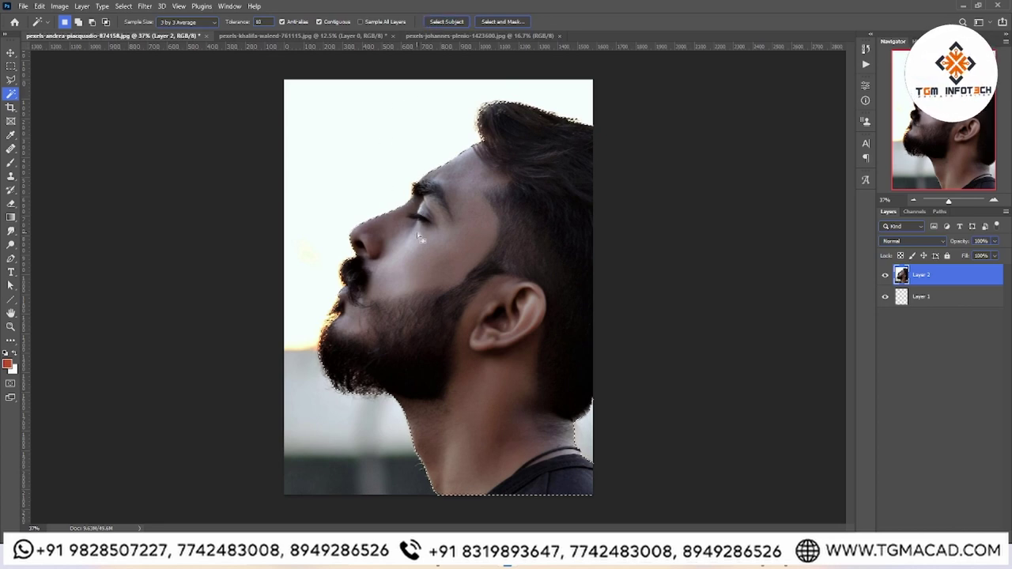
left_click(915, 523)
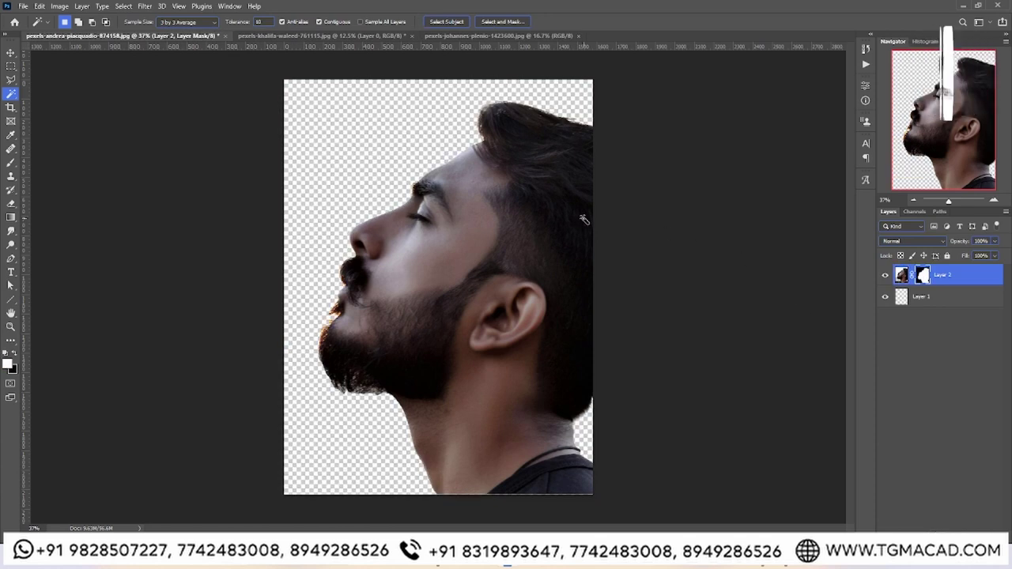
Add a white Solid Color fill layer above Layer 1, beneath the man
left_click(945, 296)
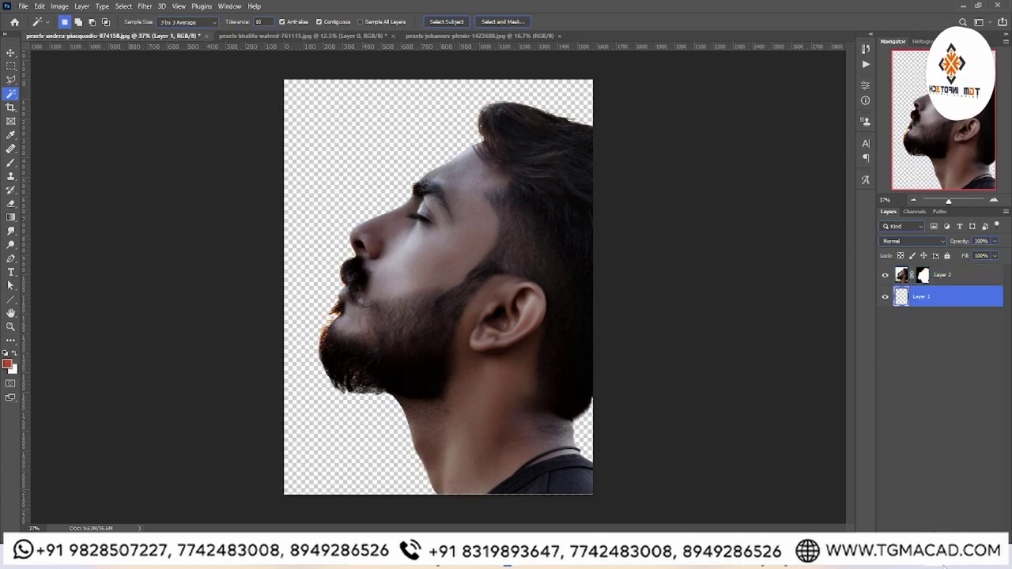
left_click(930, 524)
left_click(966, 355)
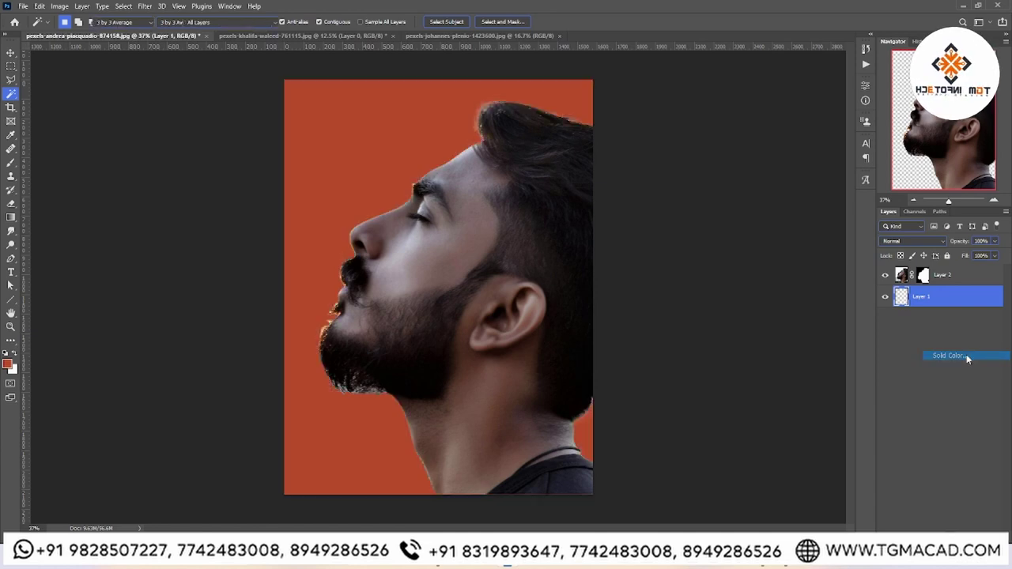
left_click_drag(816, 263, 611, 134)
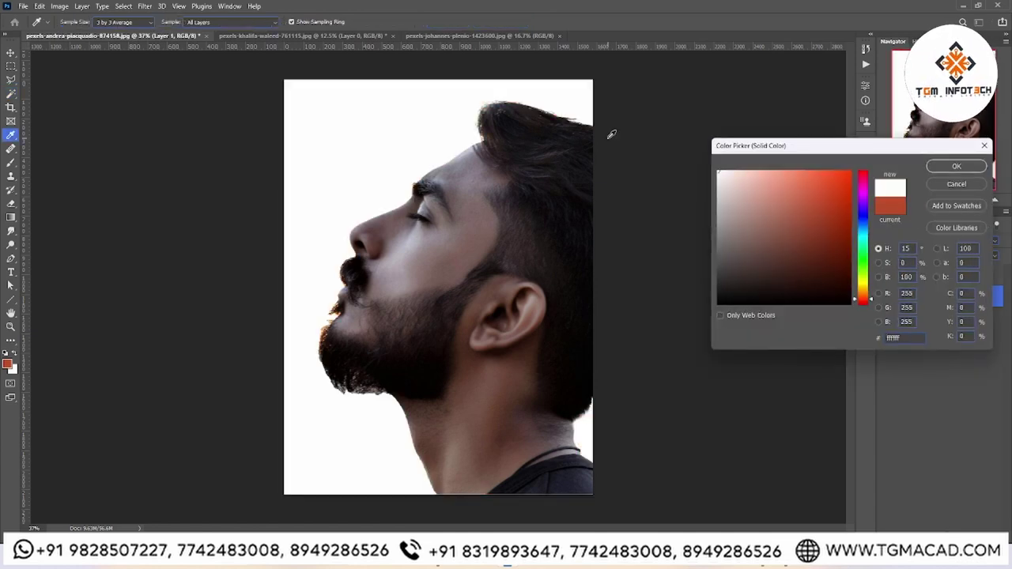
key("Return")
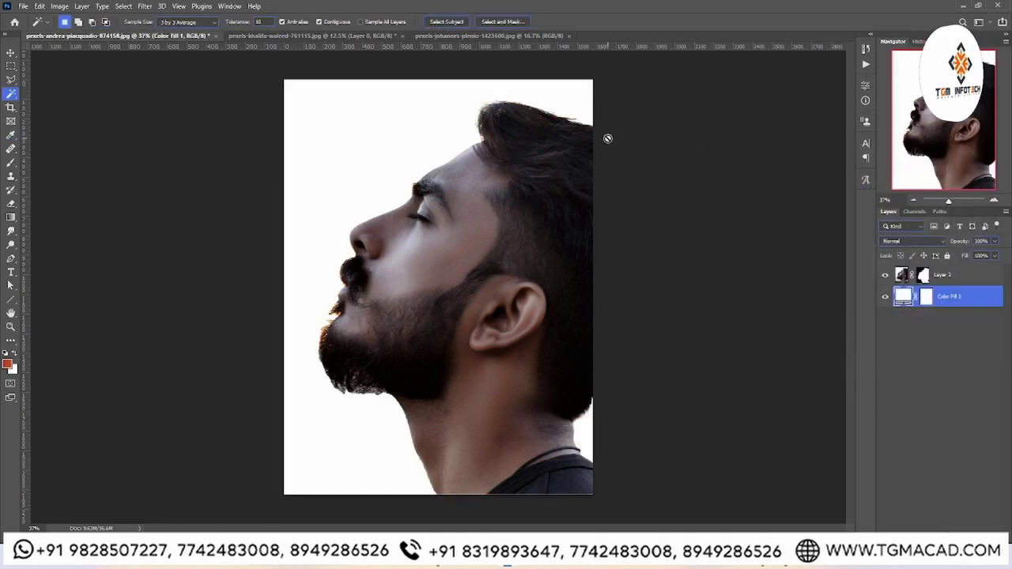
left_click(955, 276)
left_click(940, 527)
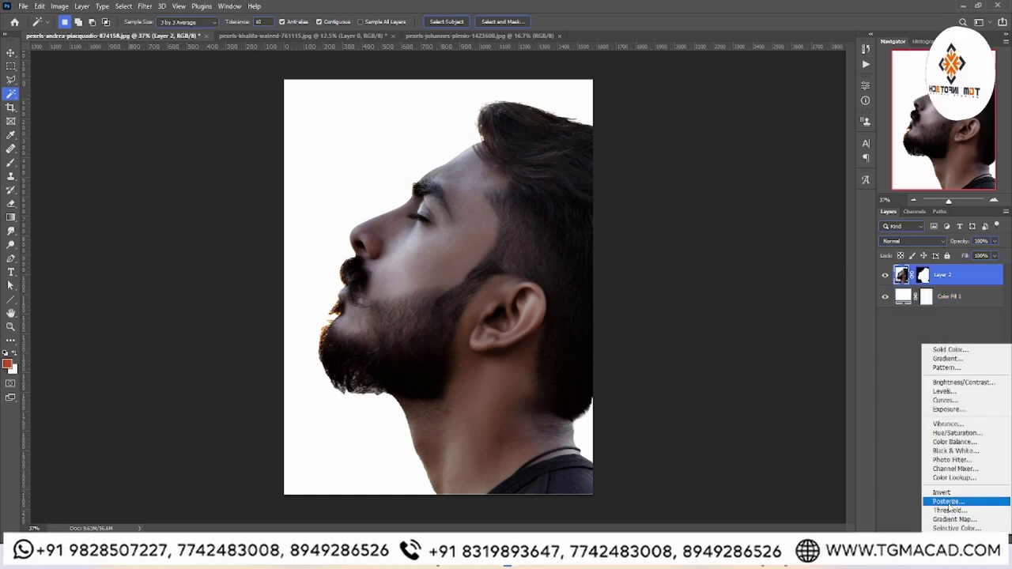
Add a Hue/Saturation adjustment above the man with Saturation at -100
left_click(954, 433)
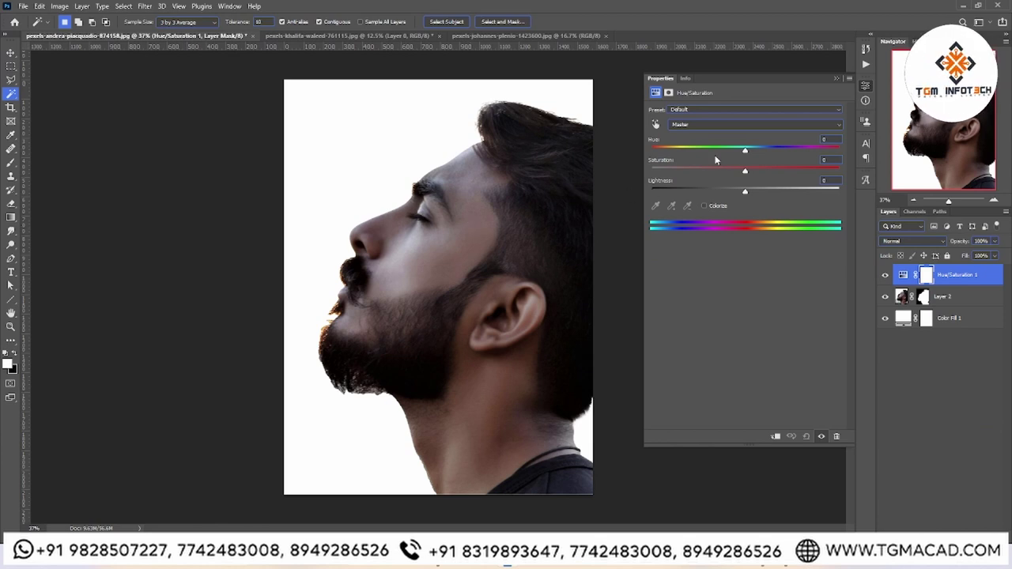
left_click_drag(744, 171, 651, 171)
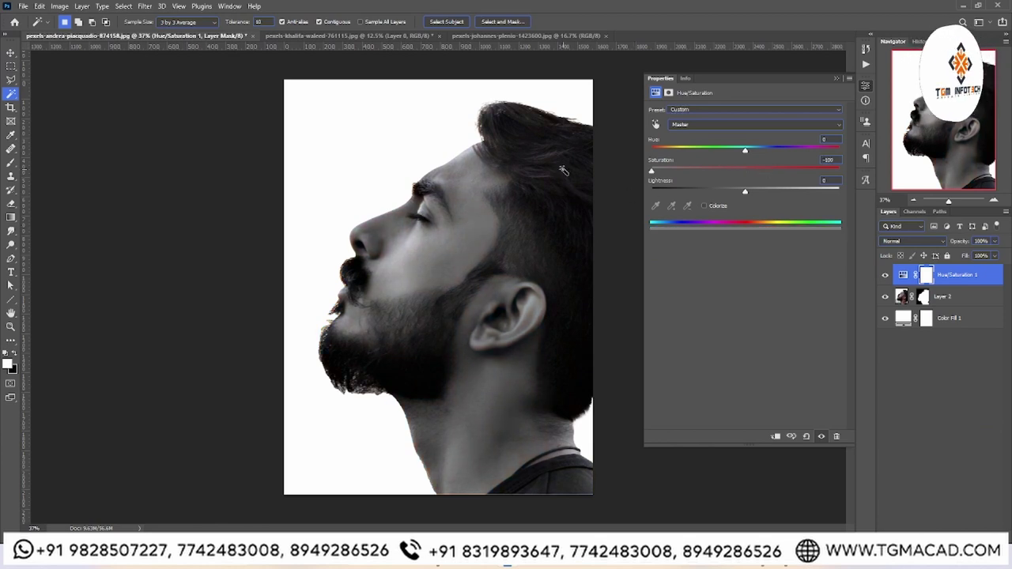
left_click(834, 79)
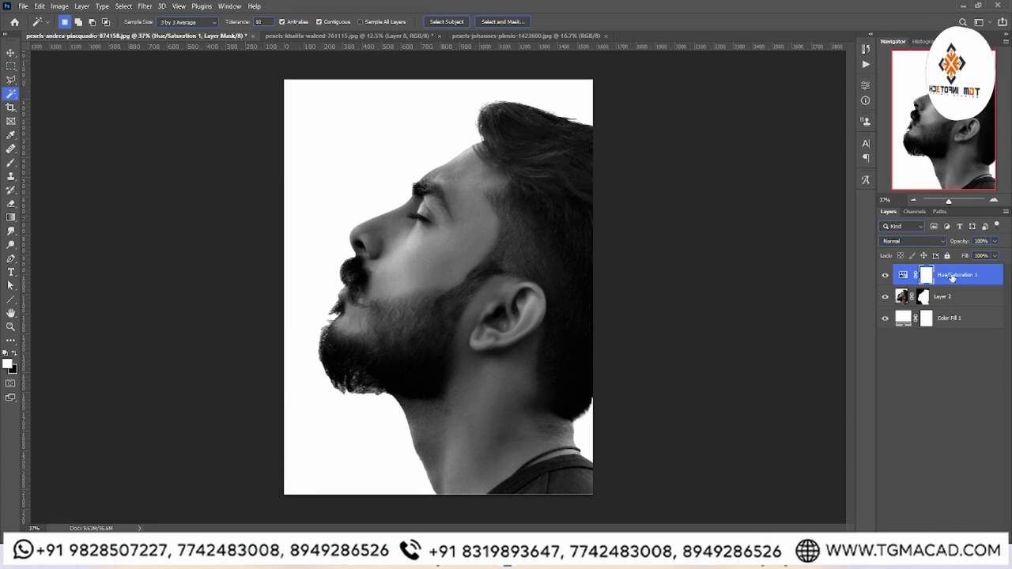
left_click(956, 303)
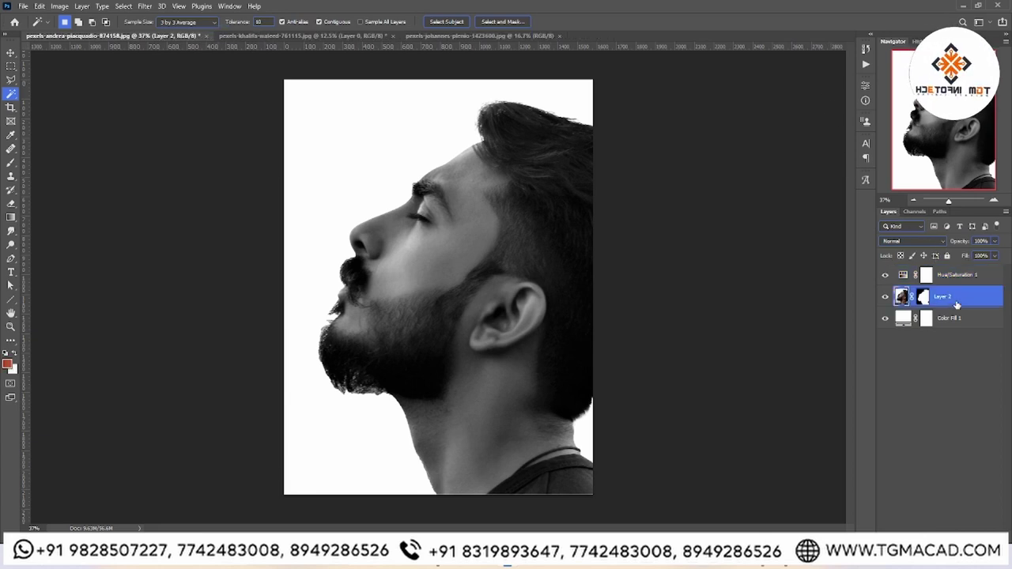
Unlock the forest photo's Background layer and drag it into the man's document
key("v")
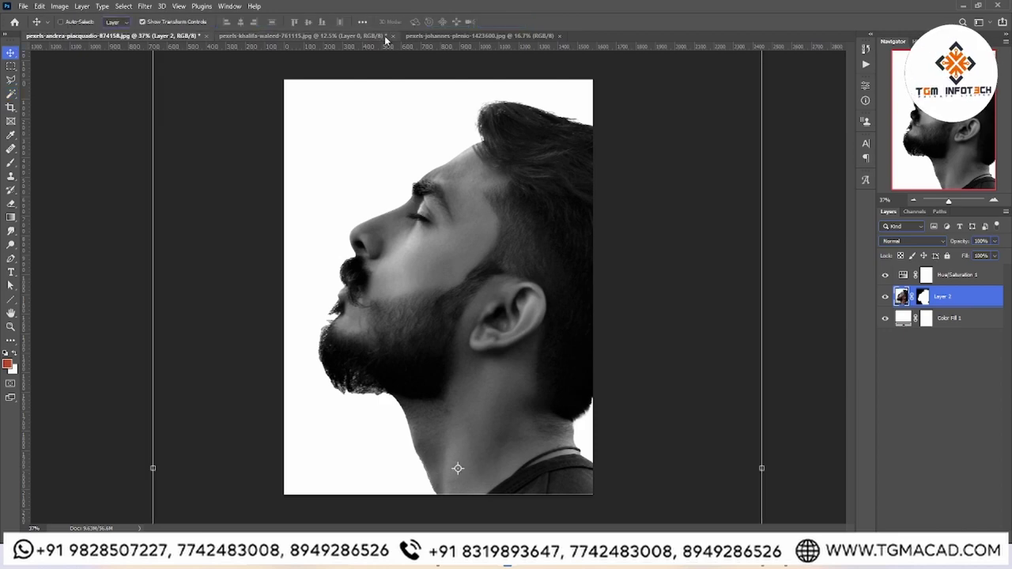
left_click(478, 37)
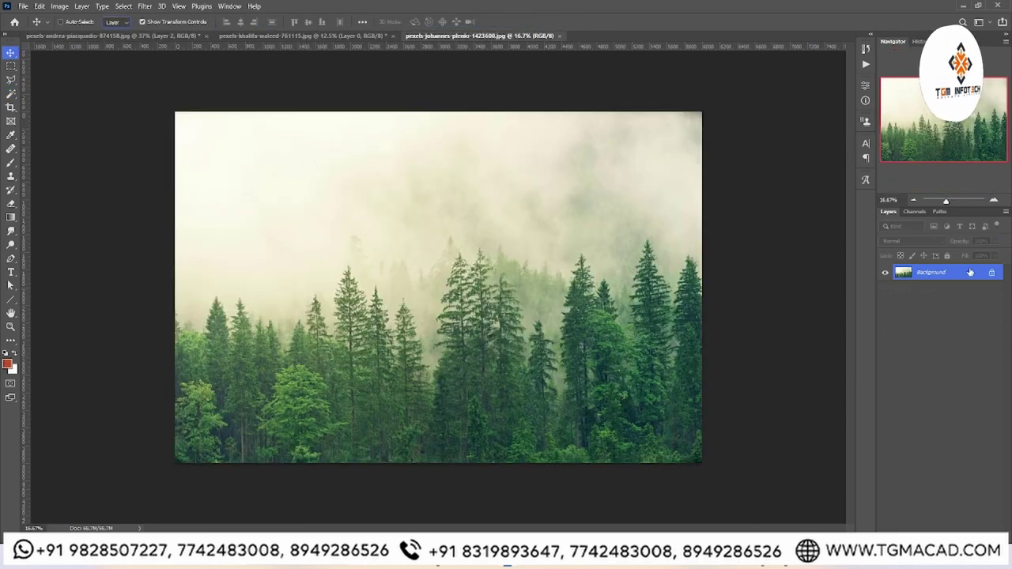
left_click(991, 275)
left_click_drag(384, 226, 382, 189)
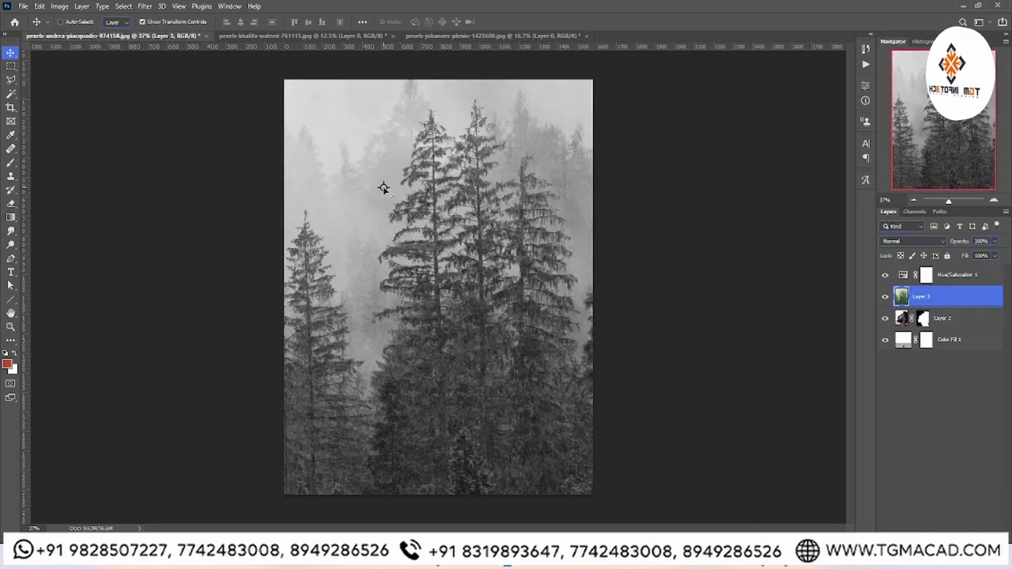
Rotate the forest Layer 3 about 88° and enlarge it to cover most of the canvas
key("ctrl+t")
key("ctrl+0")
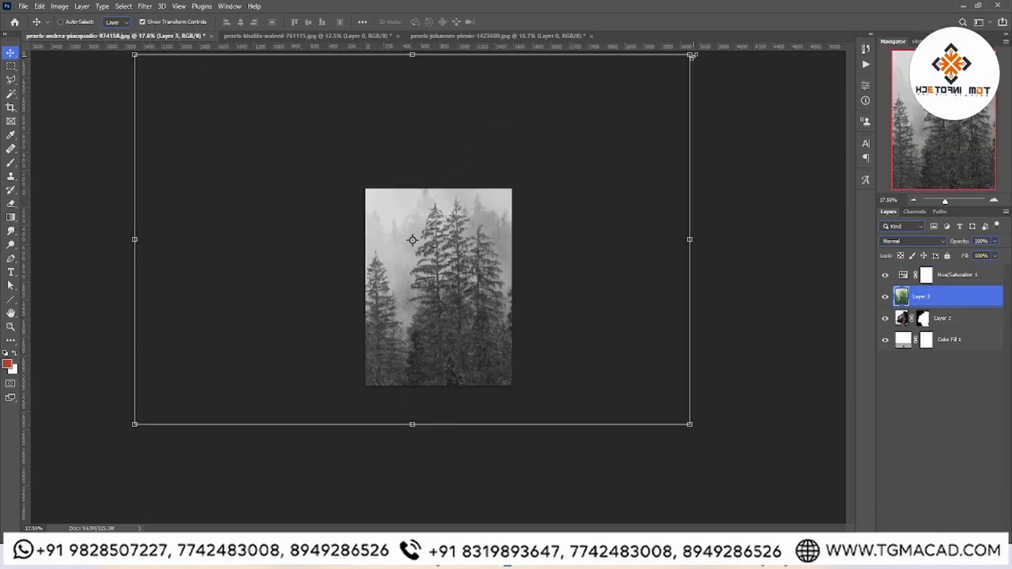
mouse_move(692, 56)
left_mouse_down()
mouse_move(422, 208)
mouse_move(366, 309)
mouse_move(609, 309)
left_mouse_up()
left_click_drag(724, 354, 698, 352)
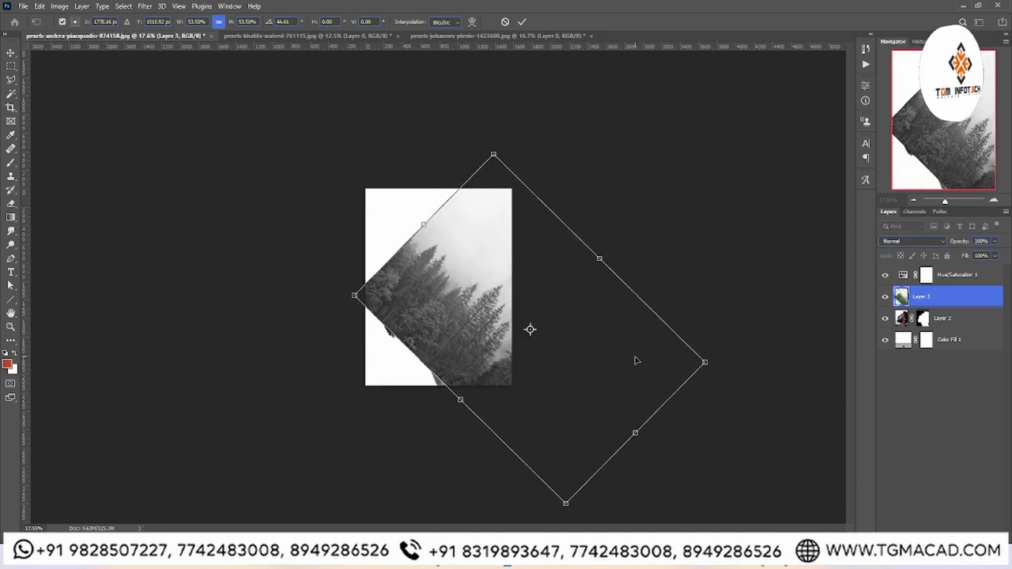
key("Escape")
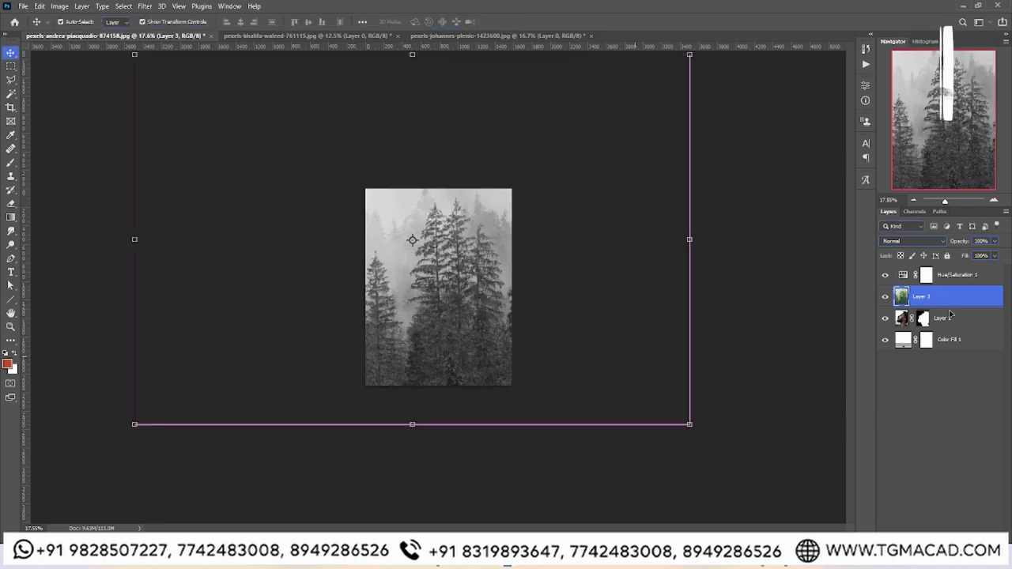
right_click(947, 296)
left_click(842, 242)
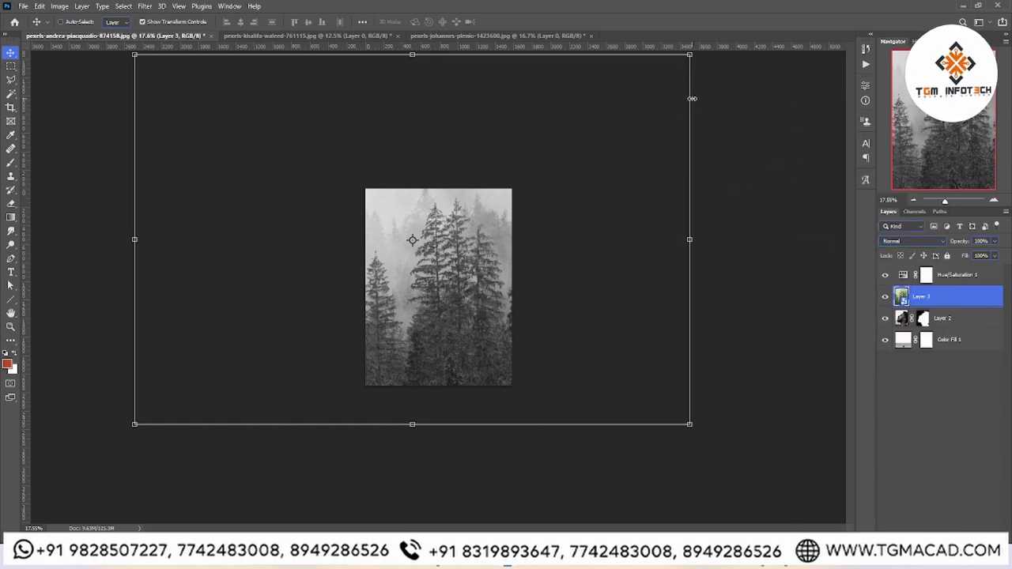
left_click(690, 54)
mouse_move(690, 54)
left_mouse_down()
mouse_move(401, 248)
mouse_move(605, 284)
mouse_move(656, 384)
mouse_move(610, 196)
mouse_move(629, 200)
mouse_move(624, 207)
left_mouse_up()
left_click_drag(565, 175, 548, 211)
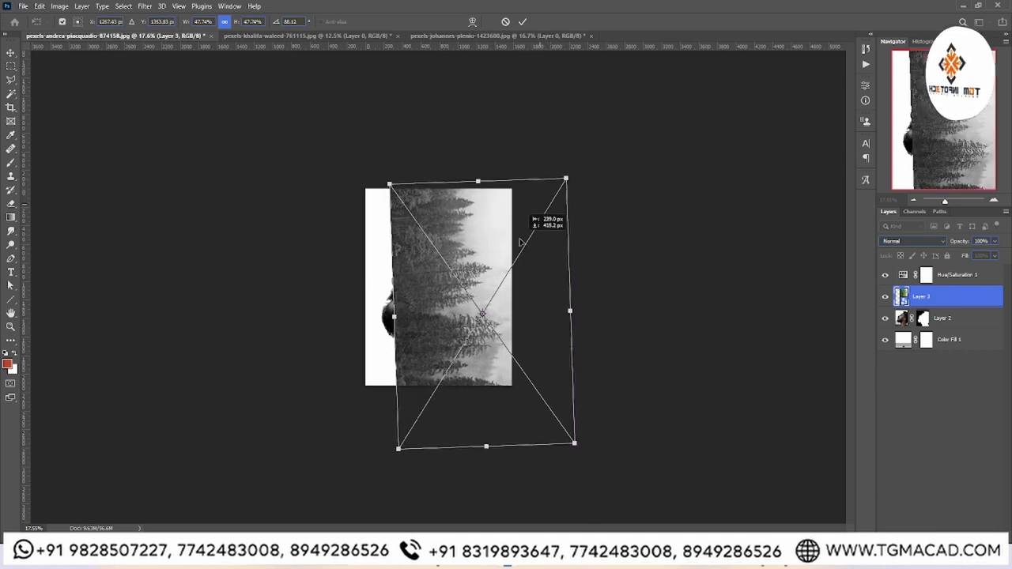
mouse_move(570, 294)
left_mouse_down()
mouse_move(593, 309)
mouse_move(592, 294)
mouse_move(583, 296)
mouse_move(592, 317)
mouse_move(538, 323)
mouse_move(570, 316)
left_mouse_up()
key("Return")
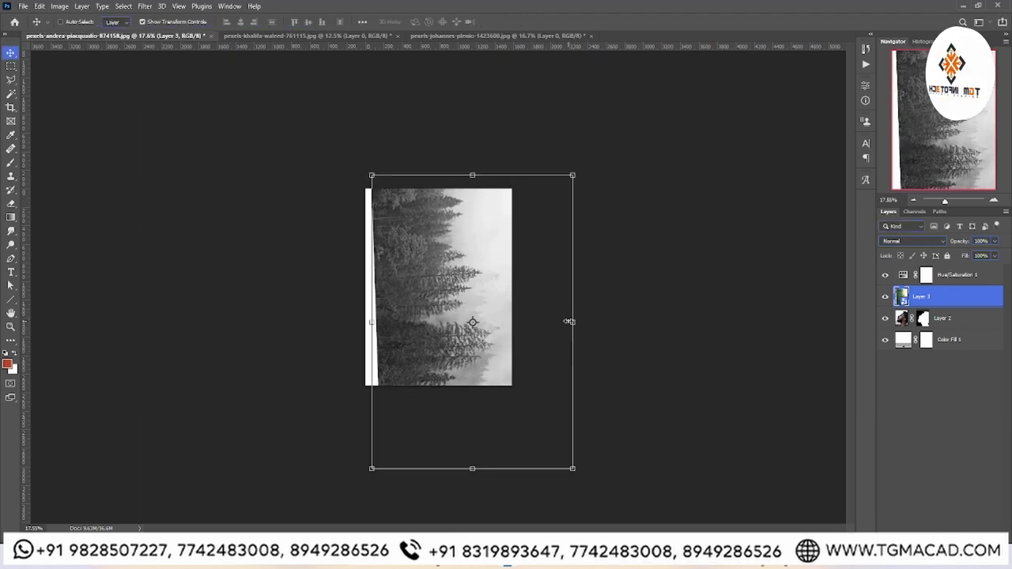
Make forest Layer 3 a clipping mask on the man's silhouette
right_click(937, 305)
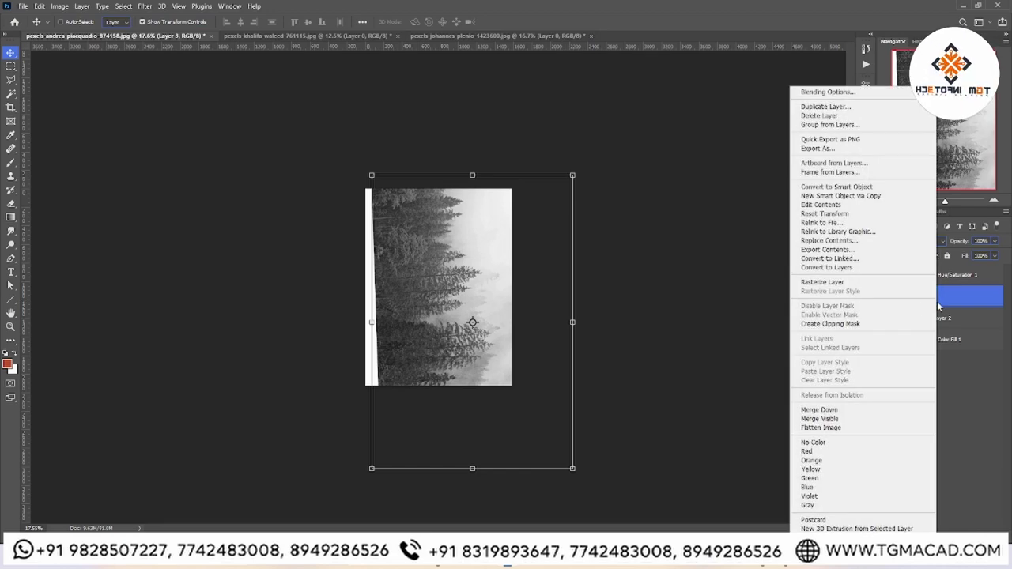
left_click(836, 324)
scroll(462, 269, "up", 2)
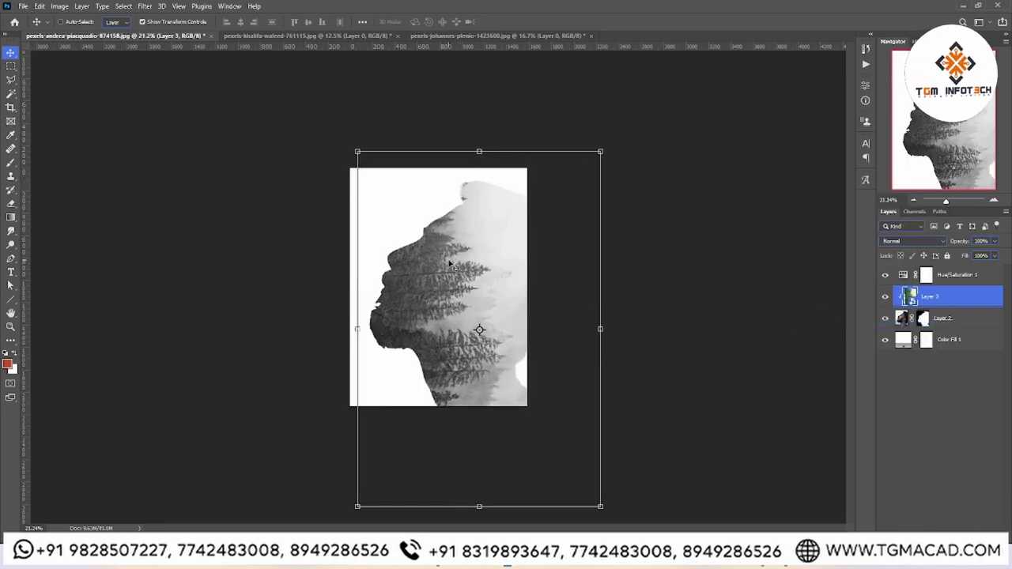
scroll(457, 273, "up", 2)
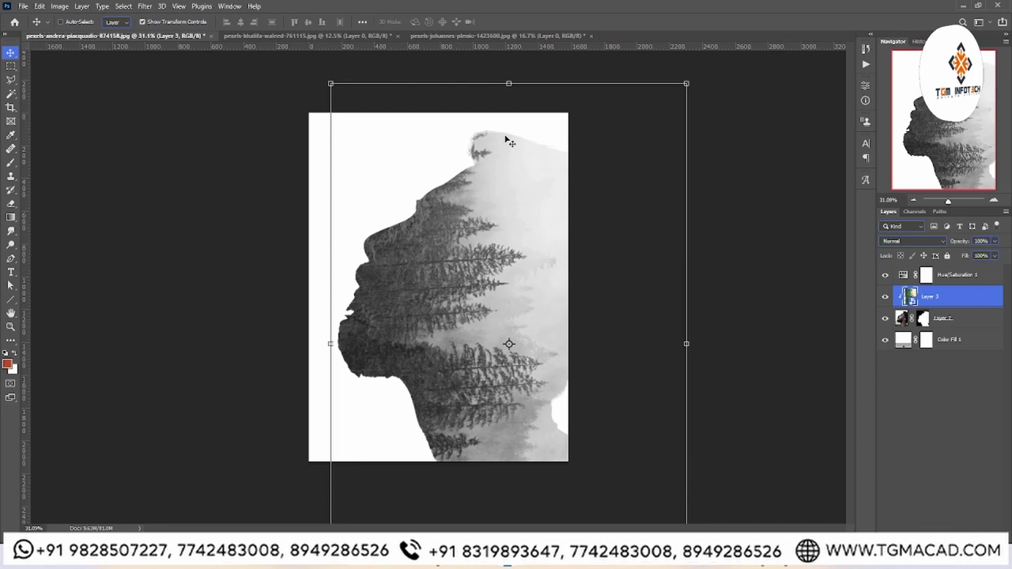
scroll(653, 372, "down", 2)
Widen the clipped forest and shift it up and right to fill the profile
left_click_drag(624, 332, 642, 330)
mouse_move(619, 334)
left_mouse_down()
mouse_move(604, 334)
mouse_move(683, 322)
mouse_move(599, 305)
mouse_move(606, 282)
mouse_move(599, 290)
left_mouse_up()
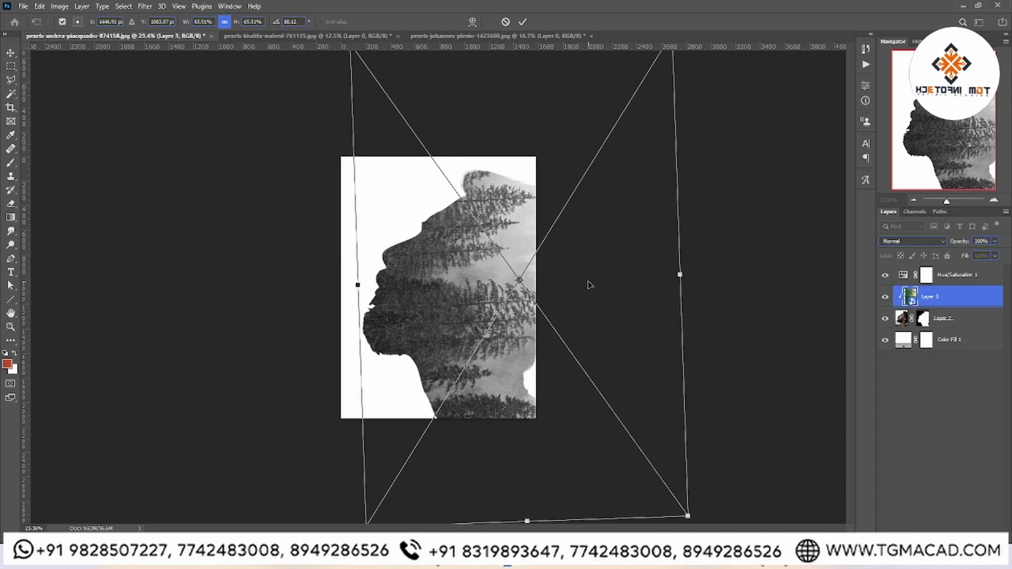
key("Return")
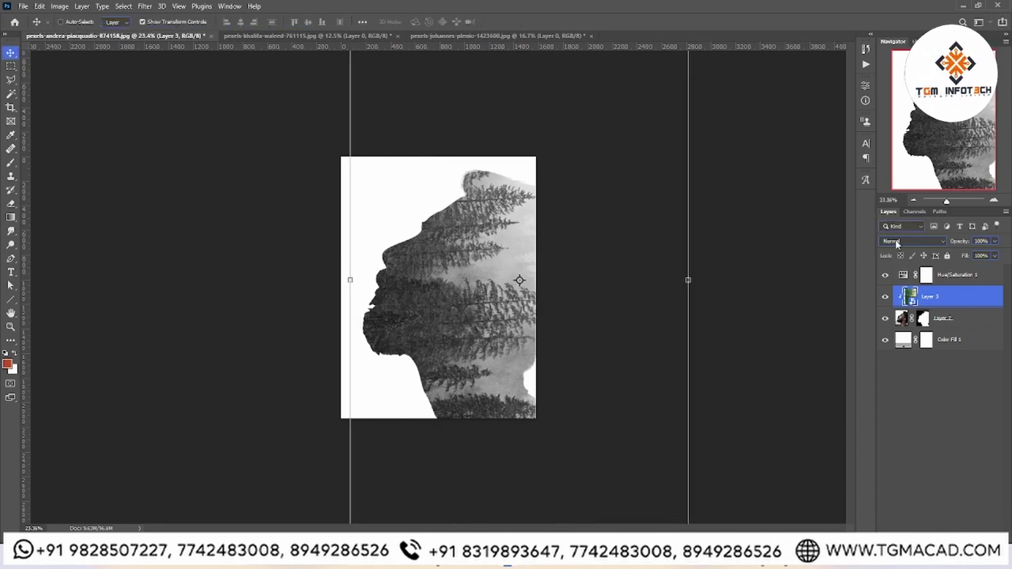
left_click(895, 240)
key("Escape")
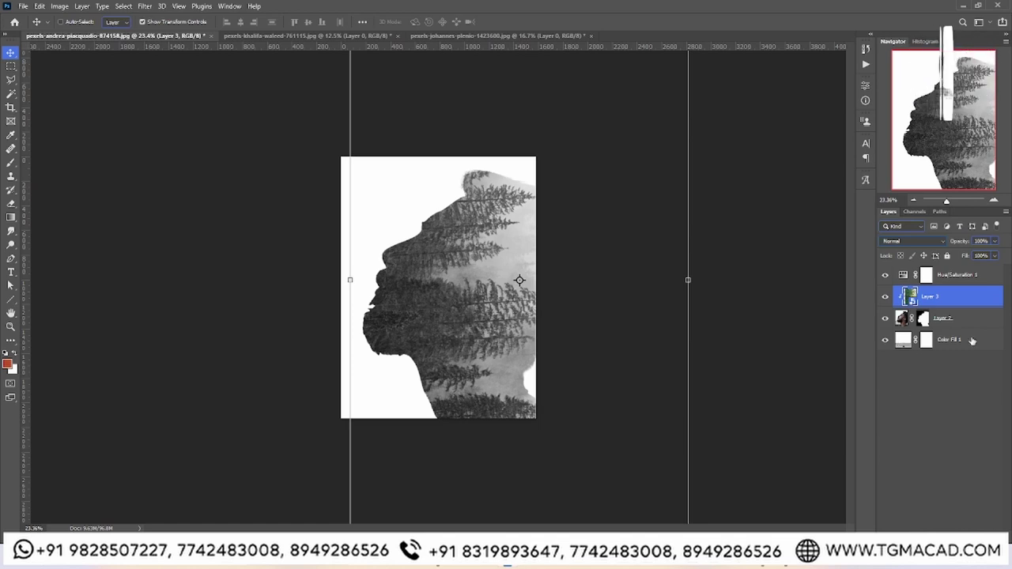
Recolour the Color Fill 1 background to light grey #d5d5d5 sampled from the canvas
double_click(903, 340)
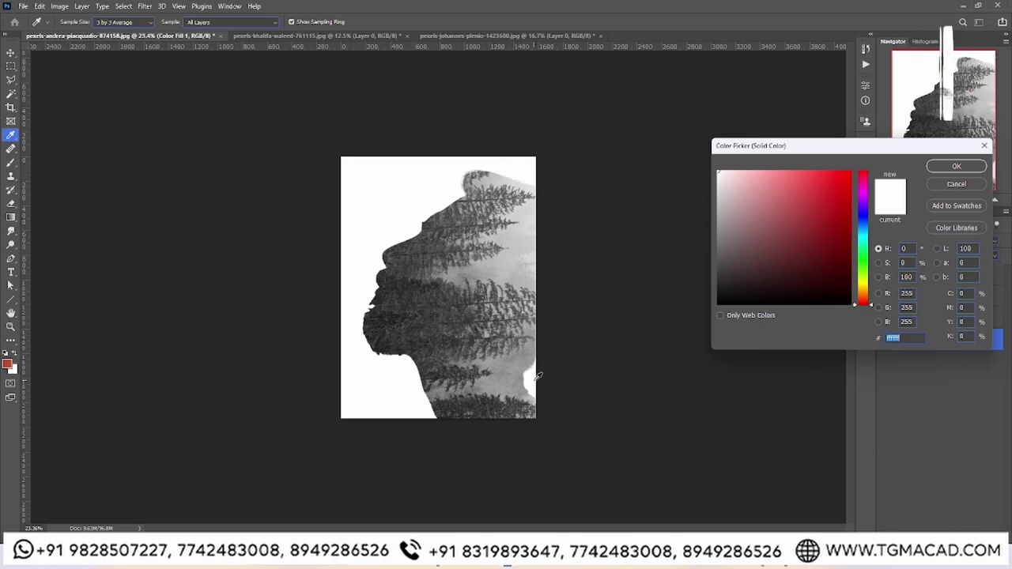
left_click(531, 256)
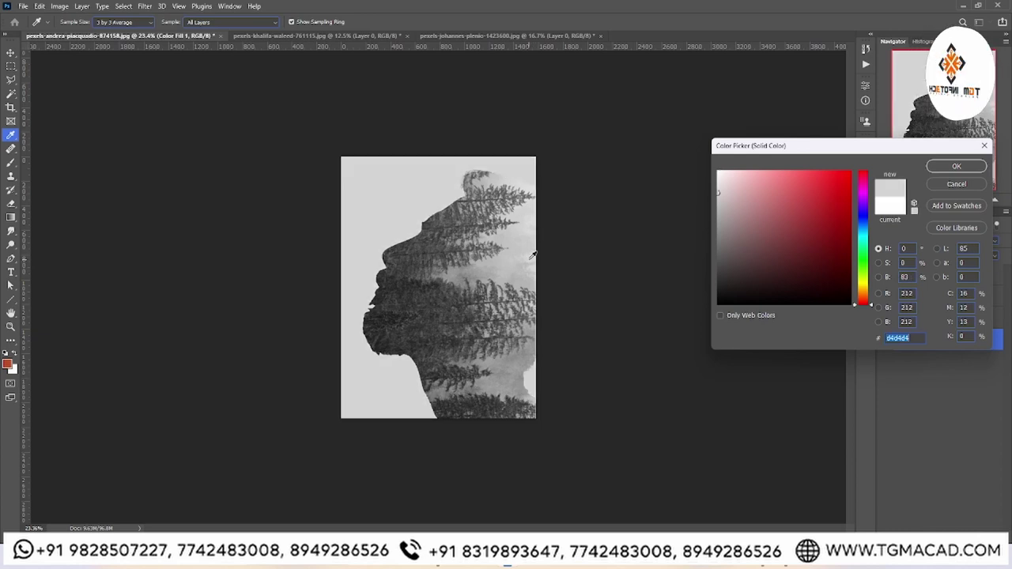
left_click(535, 257)
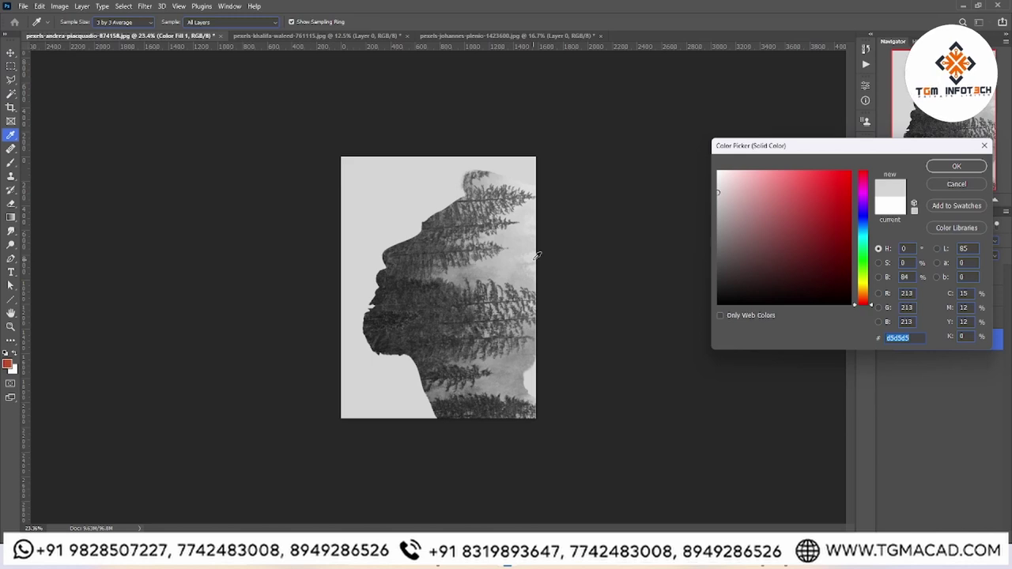
key("Return")
key("v")
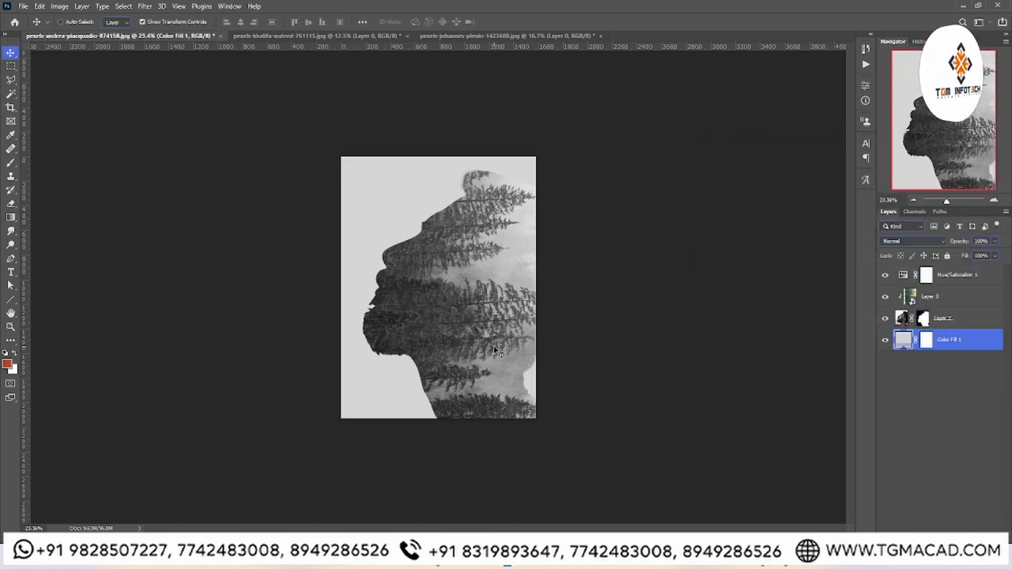
scroll(495, 351, "up", 2)
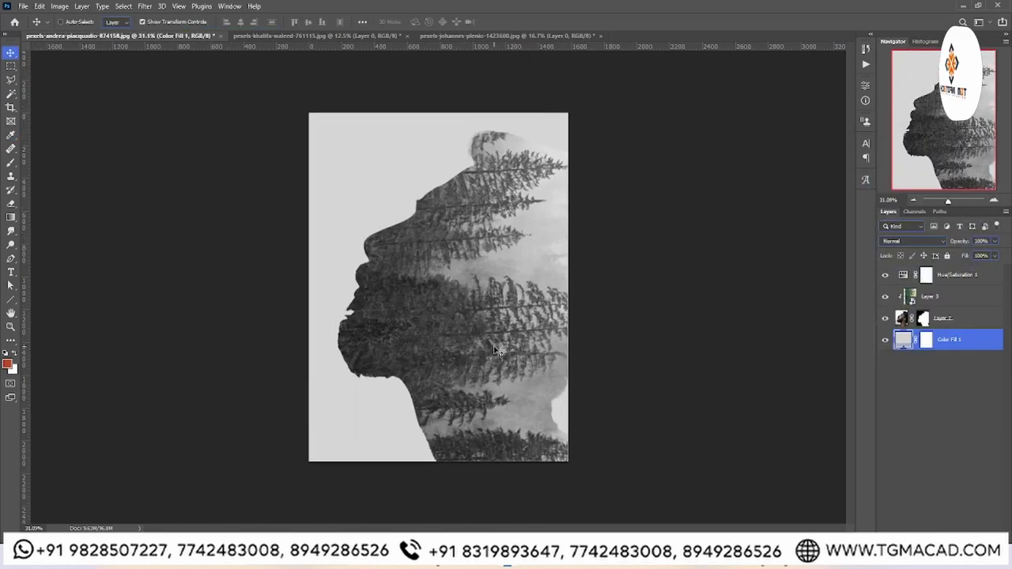
Set forest Layer 3 to Screen blend mode and view the whole composition
left_click(969, 306)
left_click(929, 242)
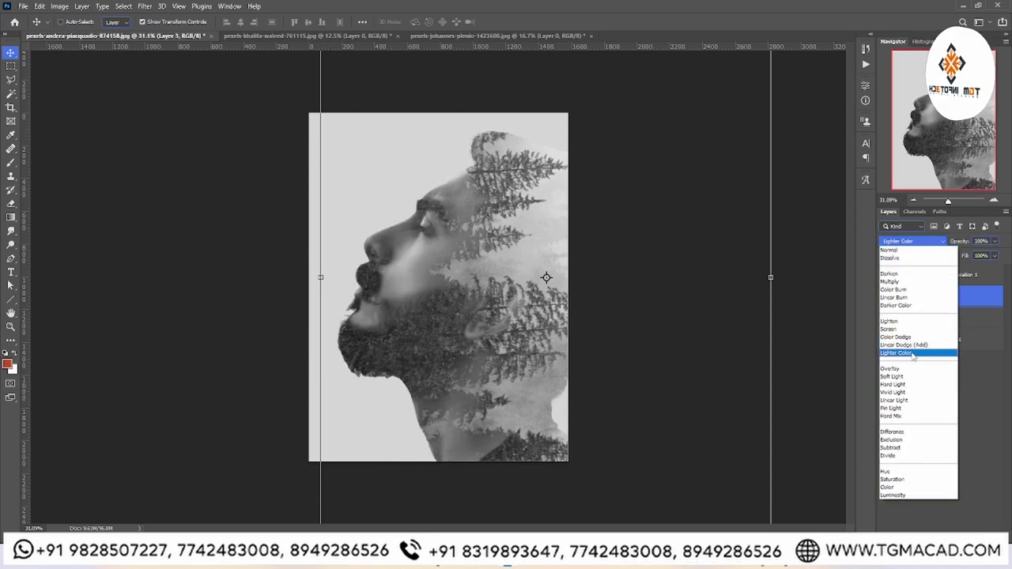
left_click(889, 329)
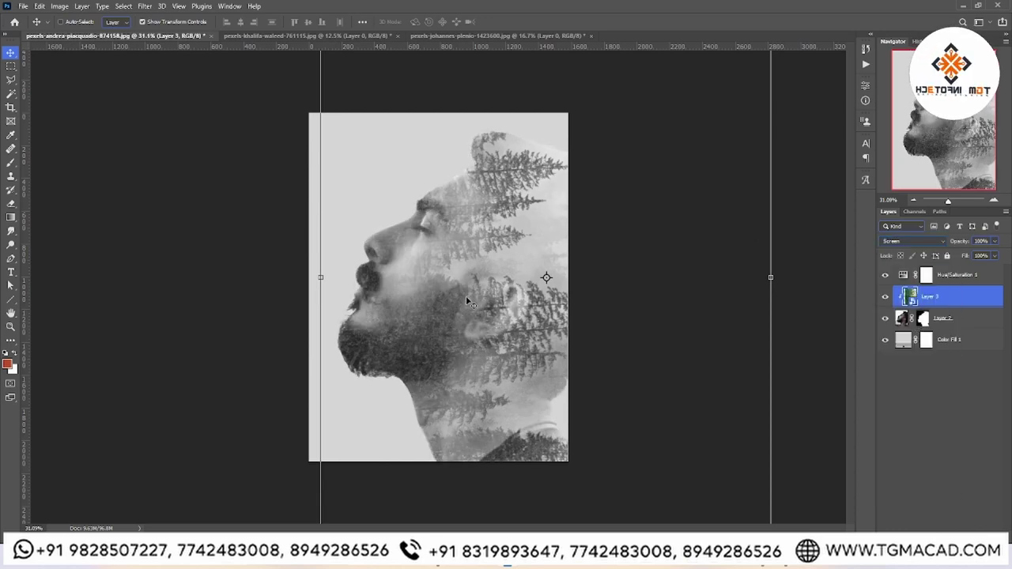
left_click(10, 325)
left_click_drag(340, 328, 280, 337)
left_click_drag(442, 333, 478, 338)
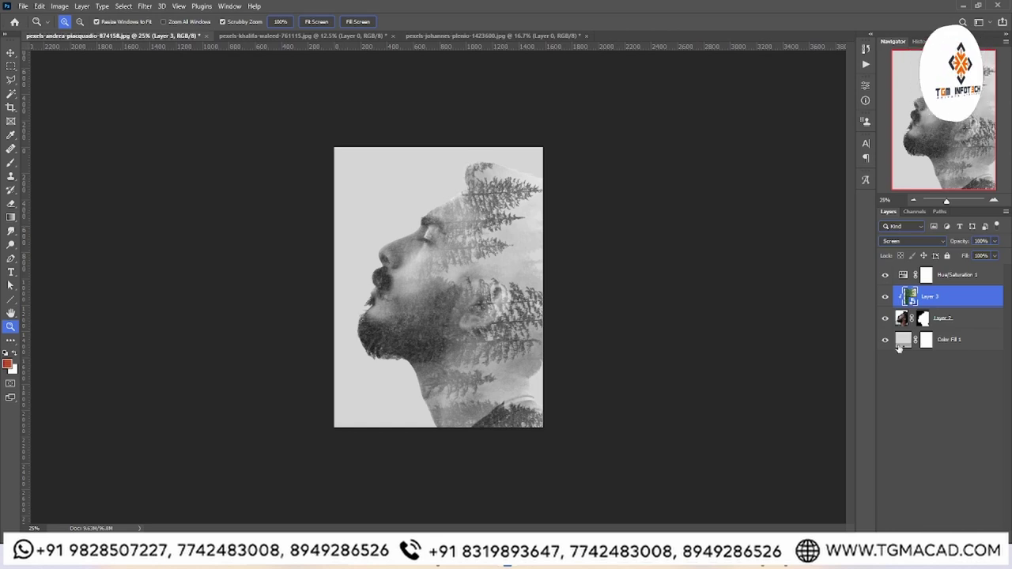
Add a Curves adjustment with the black point at input 26 and white point pulled left
left_click(947, 557)
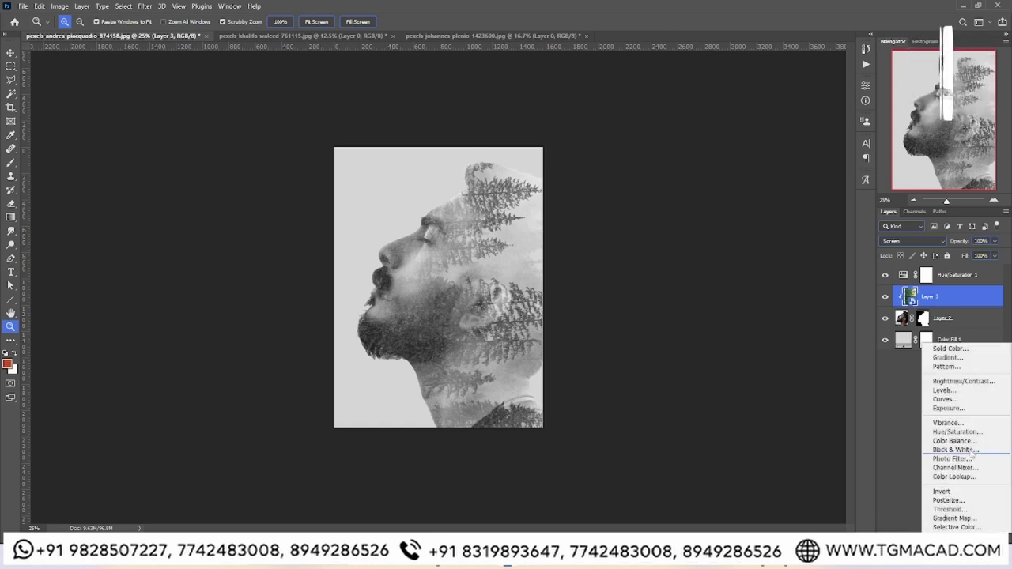
left_click(948, 399)
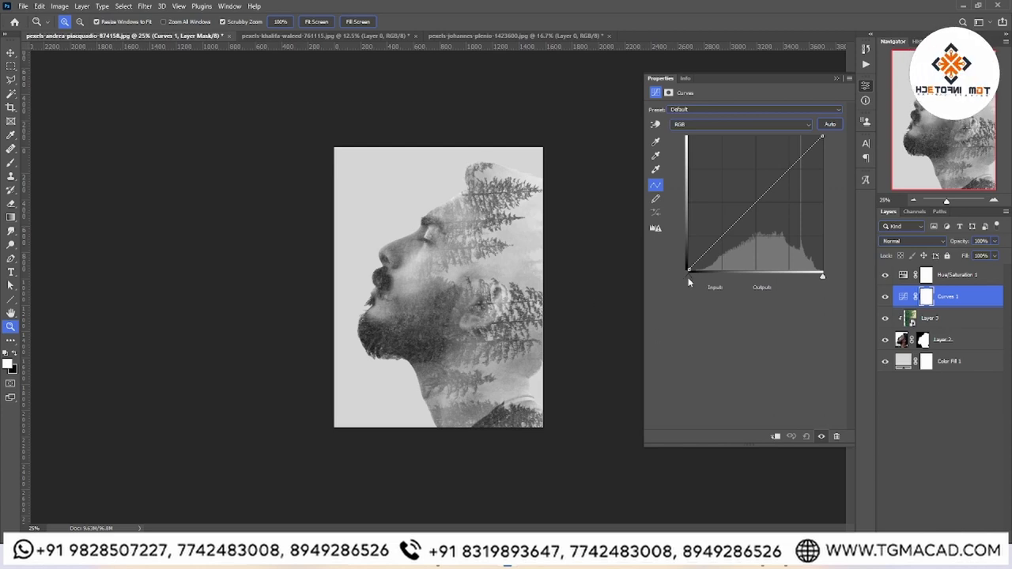
mouse_move(688, 274)
left_mouse_down()
mouse_move(720, 277)
mouse_move(711, 277)
left_mouse_up()
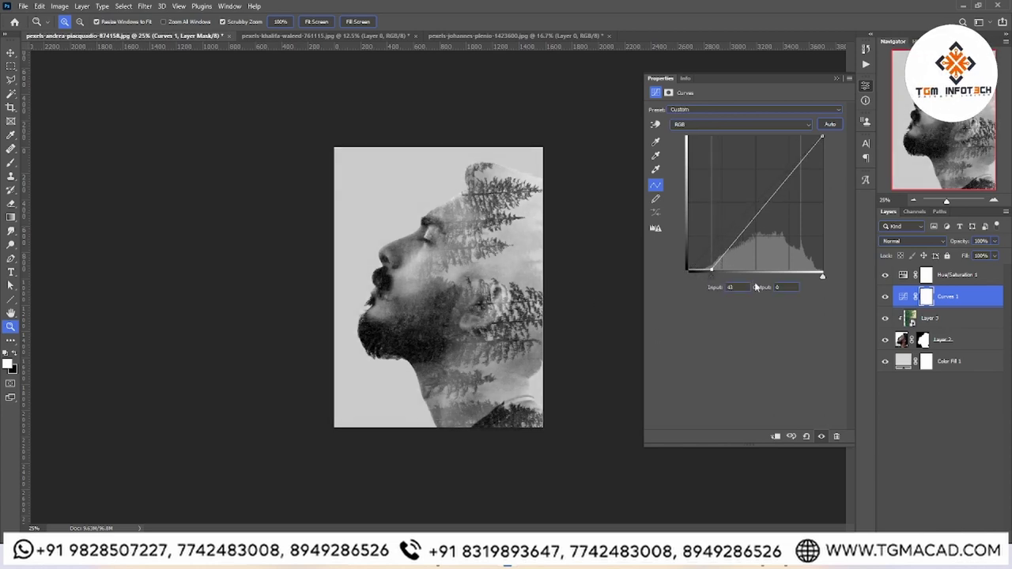
left_click_drag(822, 278, 802, 278)
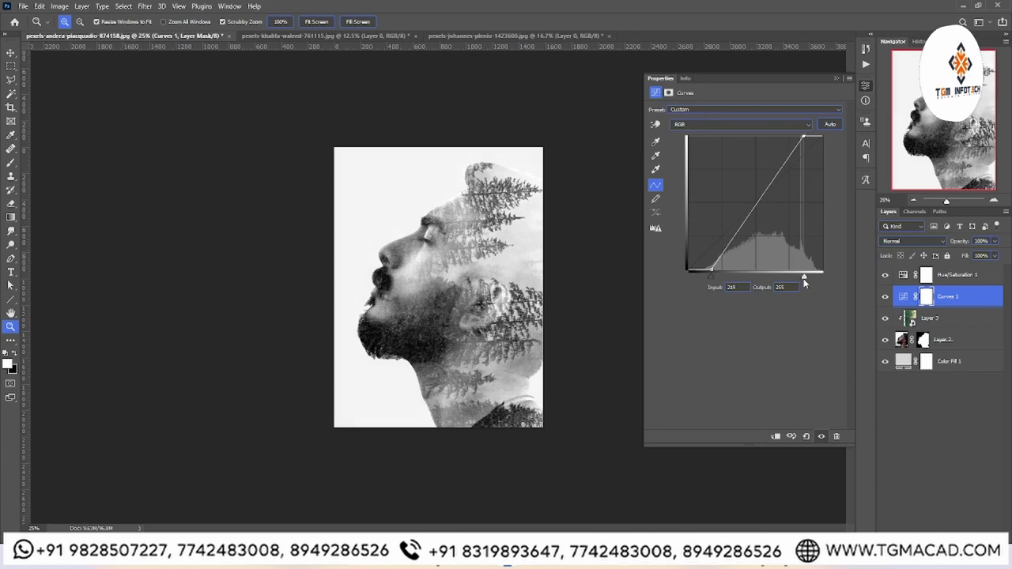
left_click_drag(712, 277, 705, 281)
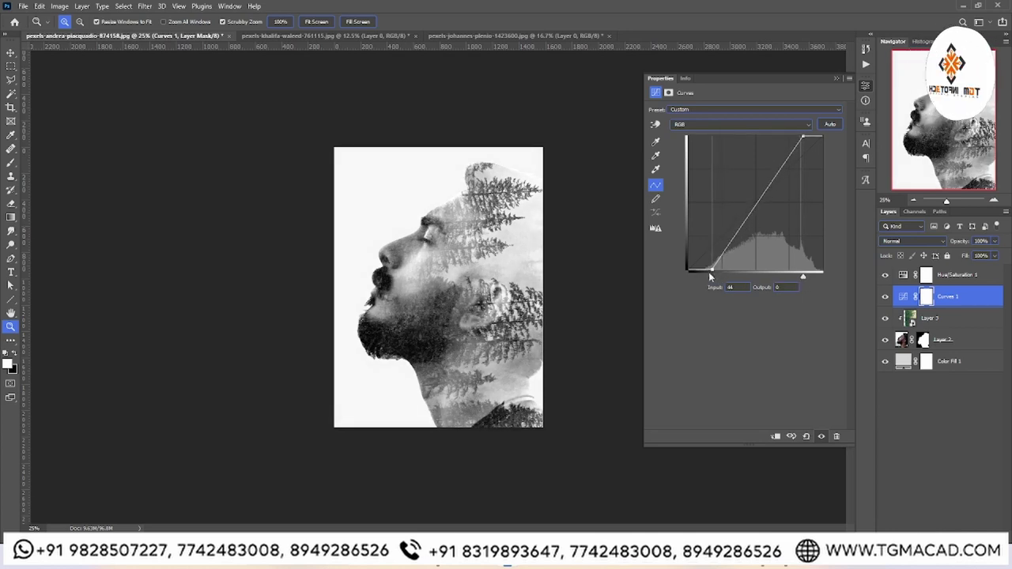
left_click_drag(710, 275, 700, 281)
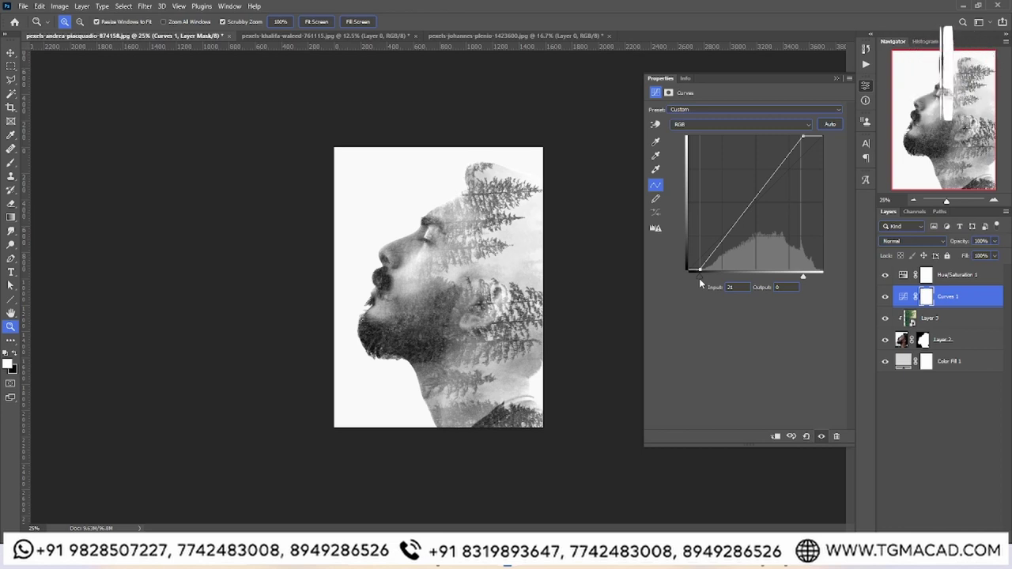
left_click(836, 79)
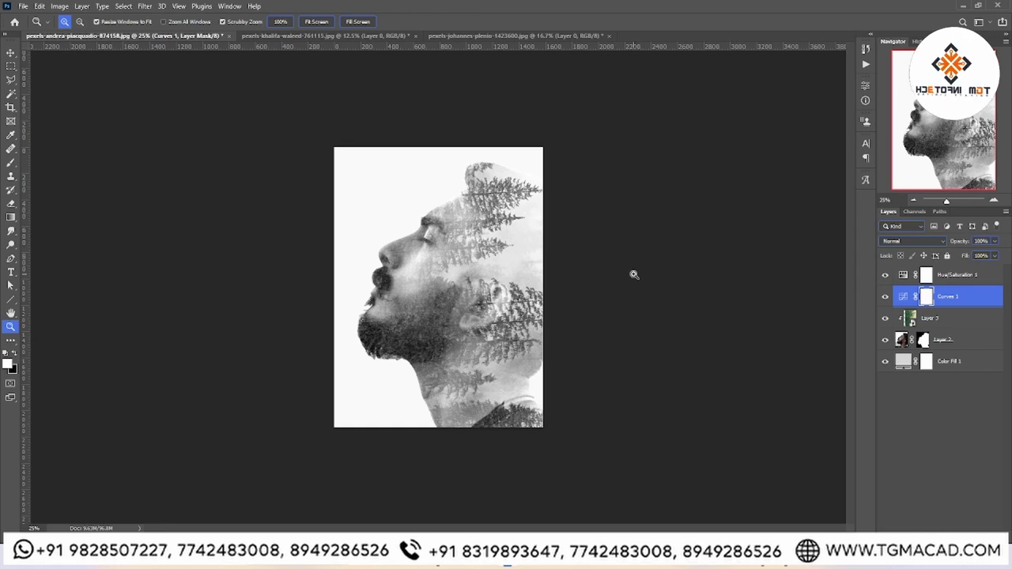
left_click_drag(635, 276, 647, 271)
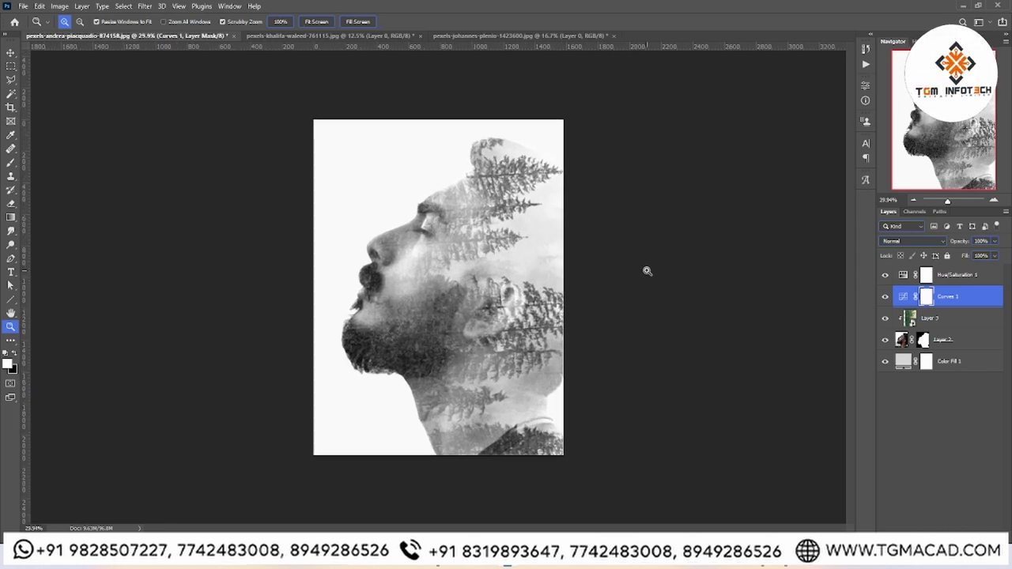